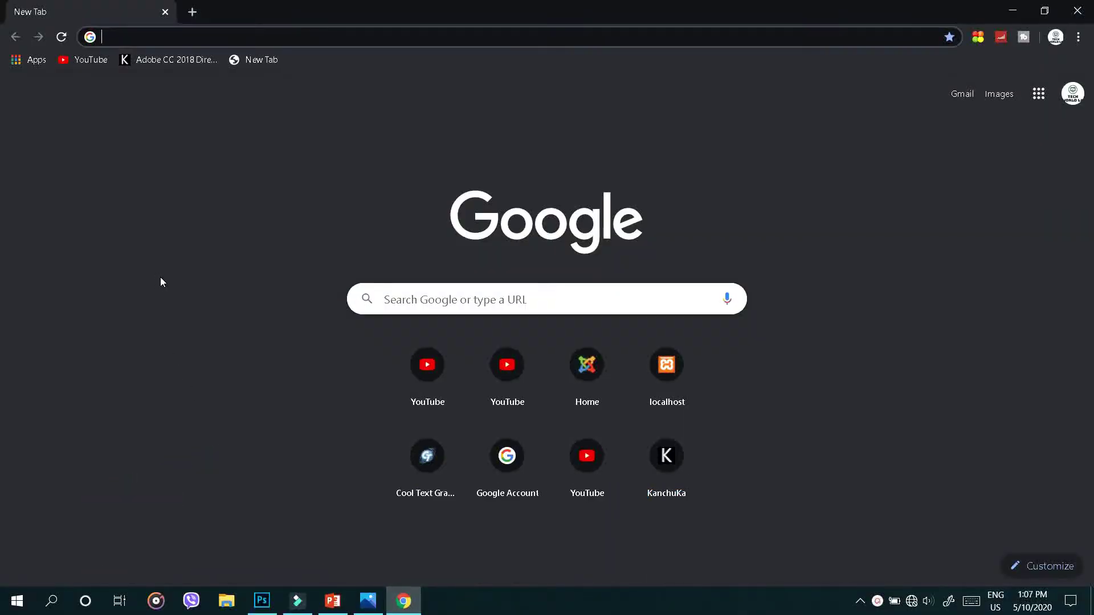
# Load the local site at localhost/My Self in Chrome
pyautogui.click(134, 37)
pyautogui.write('local')
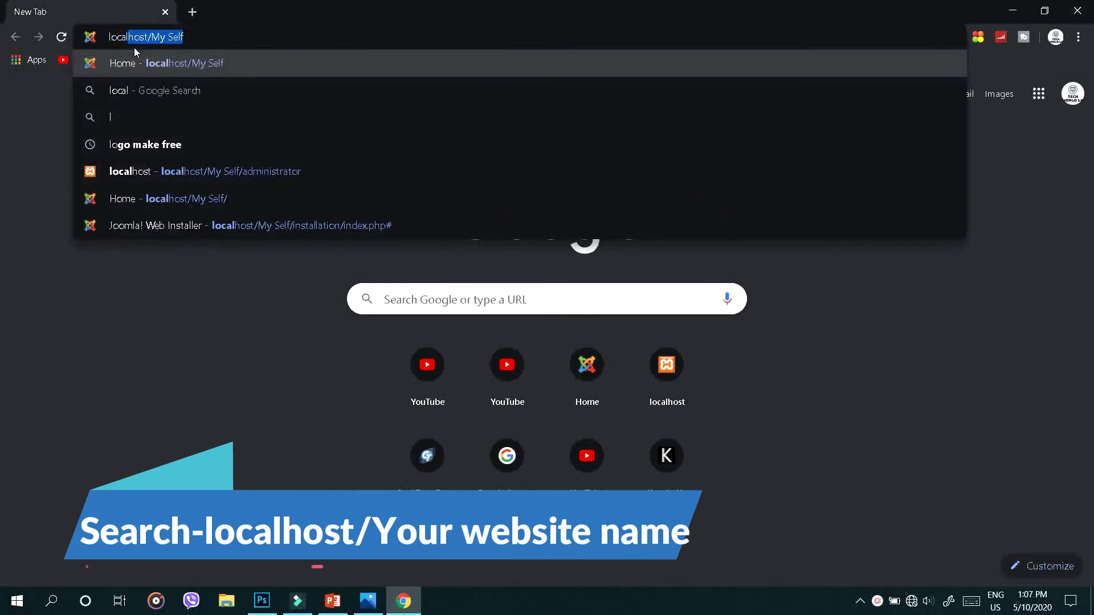
pyautogui.write('host/My')
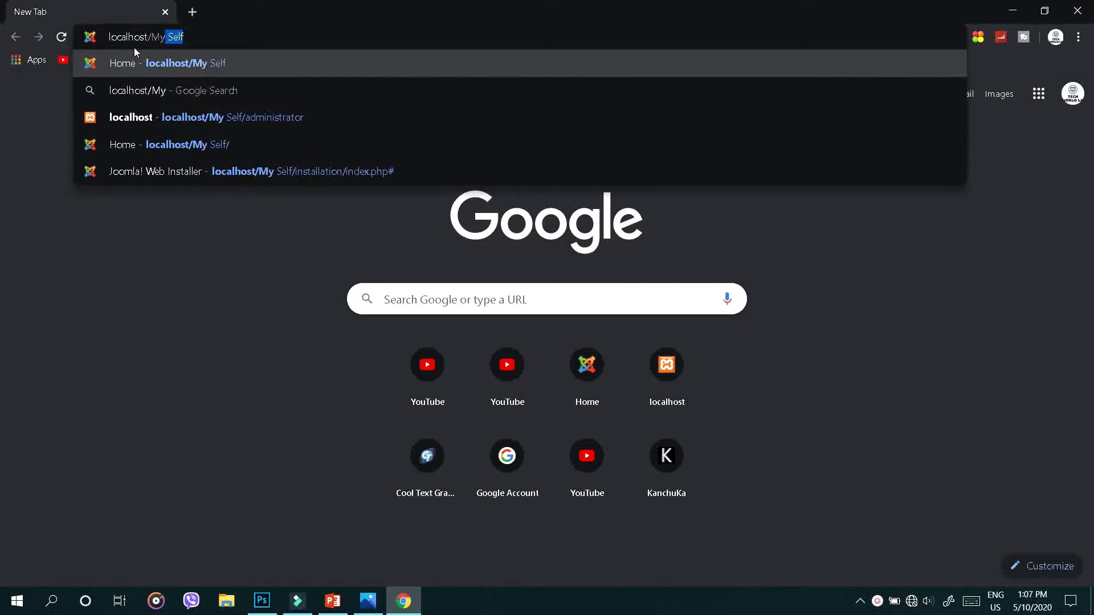
pyautogui.write(' Self')
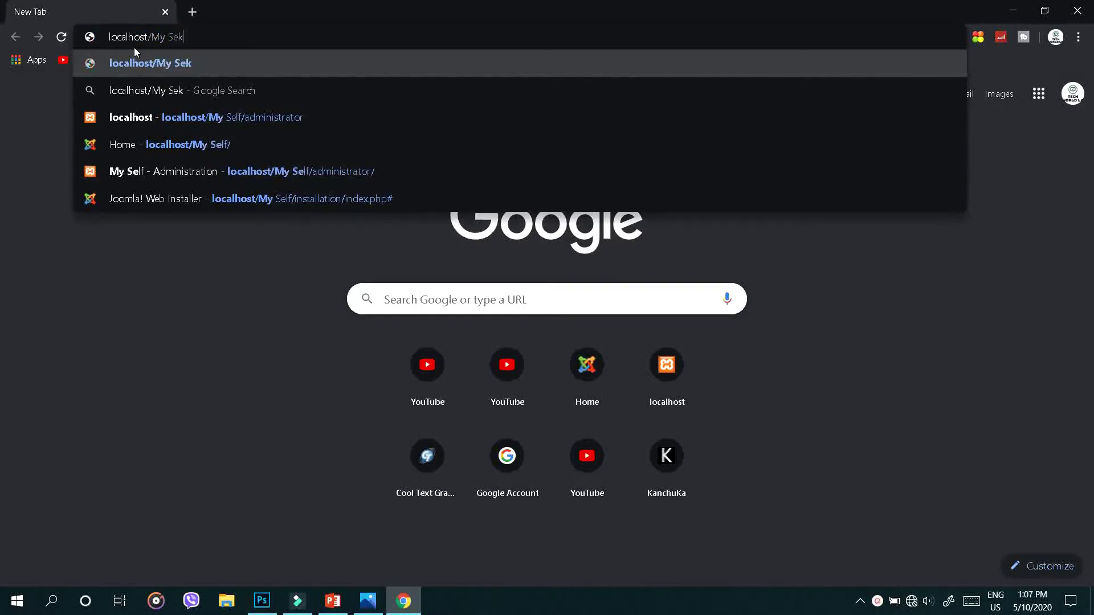
pyautogui.press('Return')
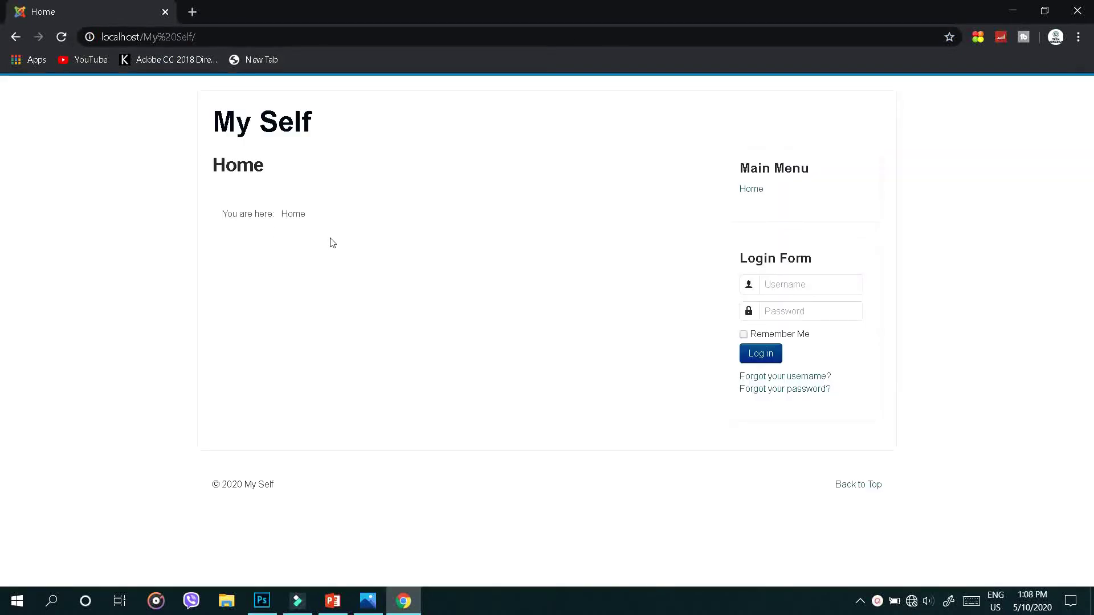
# Go to localhost/My Self/administrator to reach the Joomla admin login page
pyautogui.click(216, 36)
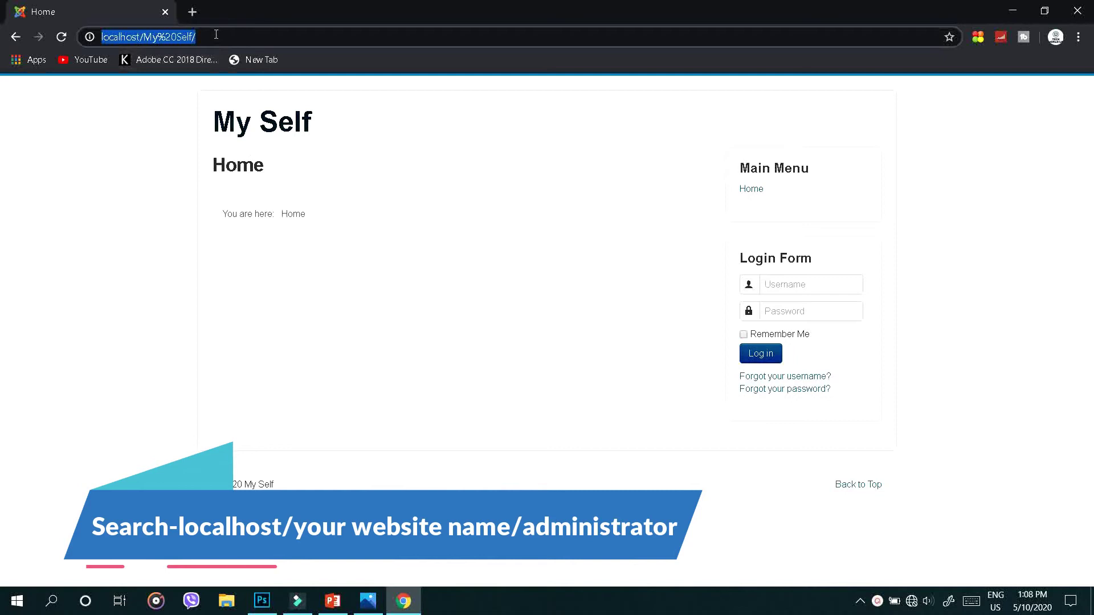
pyautogui.click(214, 34)
pyautogui.write('admi')
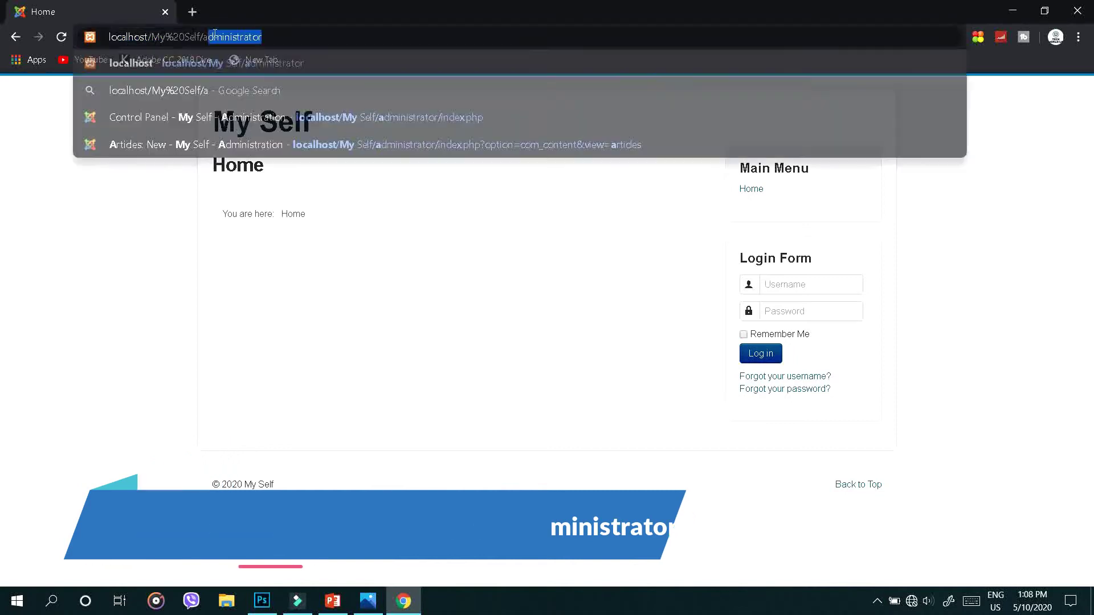
pyautogui.write('n')
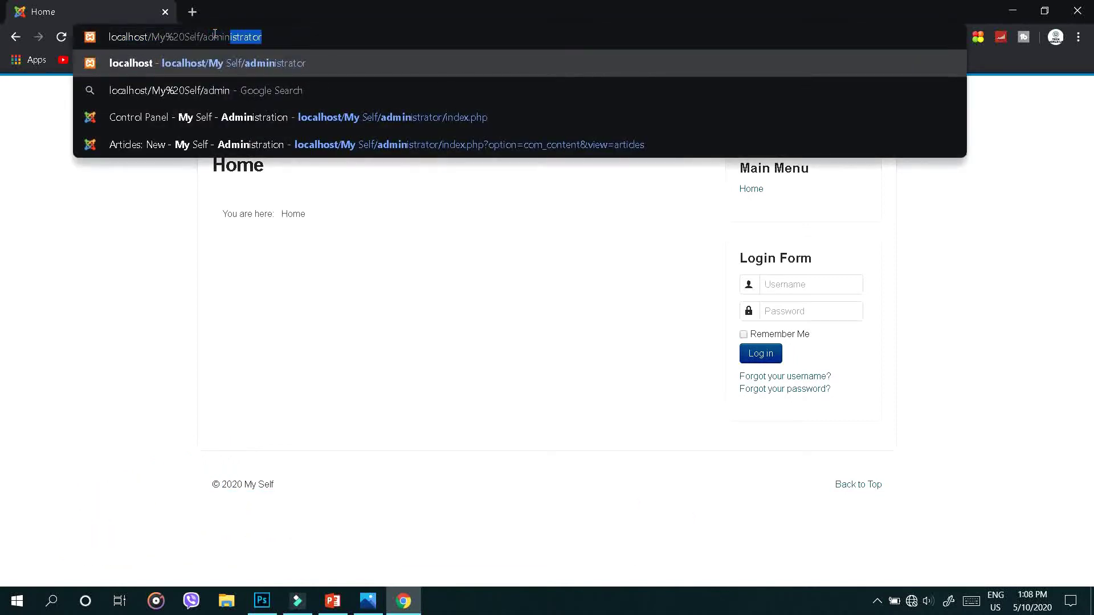
pyautogui.write('istrator')
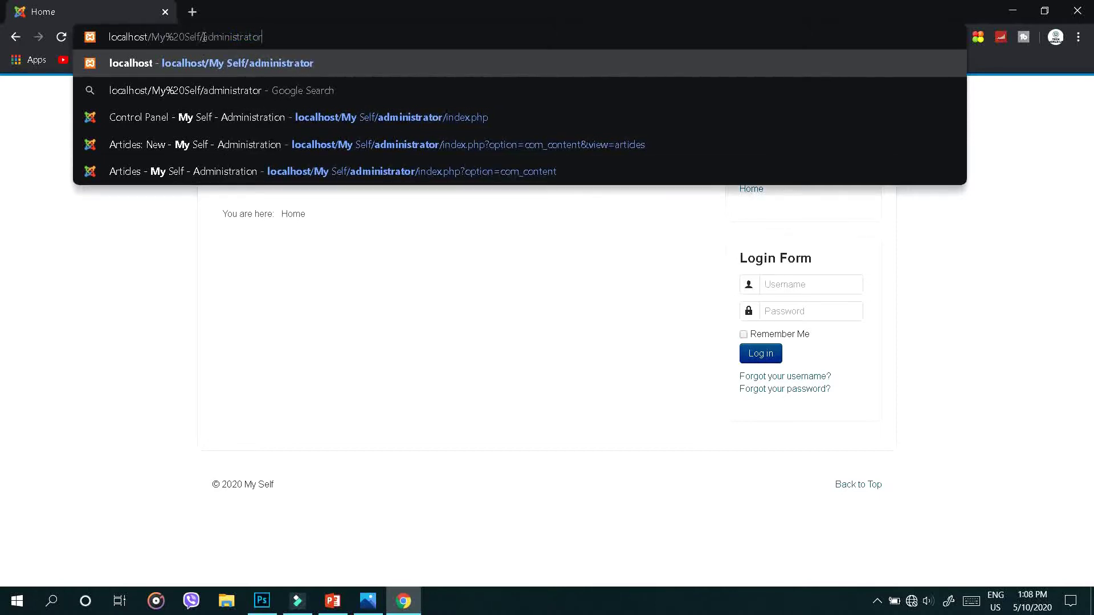
pyautogui.moveTo(203, 37); pyautogui.dragTo(249, 49)
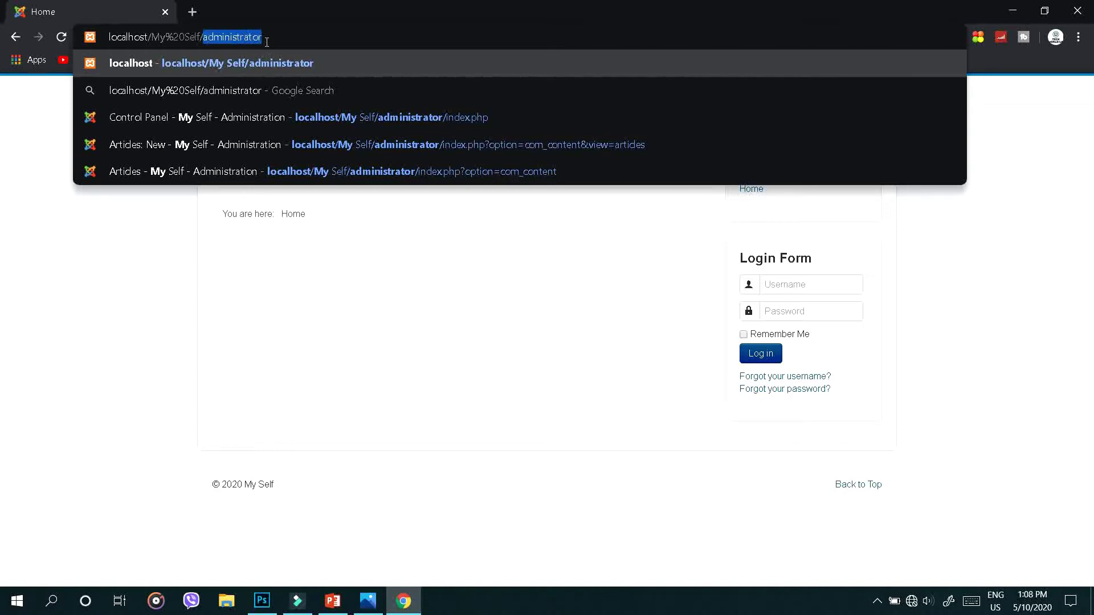
pyautogui.click(268, 40)
pyautogui.press('Return')
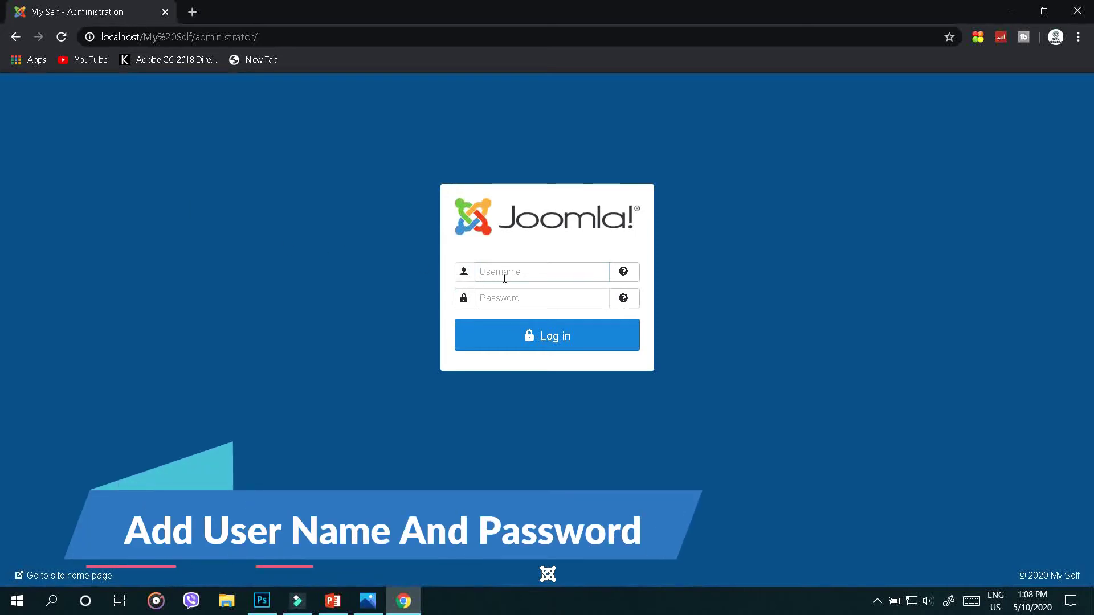
# Log in to the administrator back end with the admin username and password
pyautogui.click(503, 277)
pyautogui.write('wa')
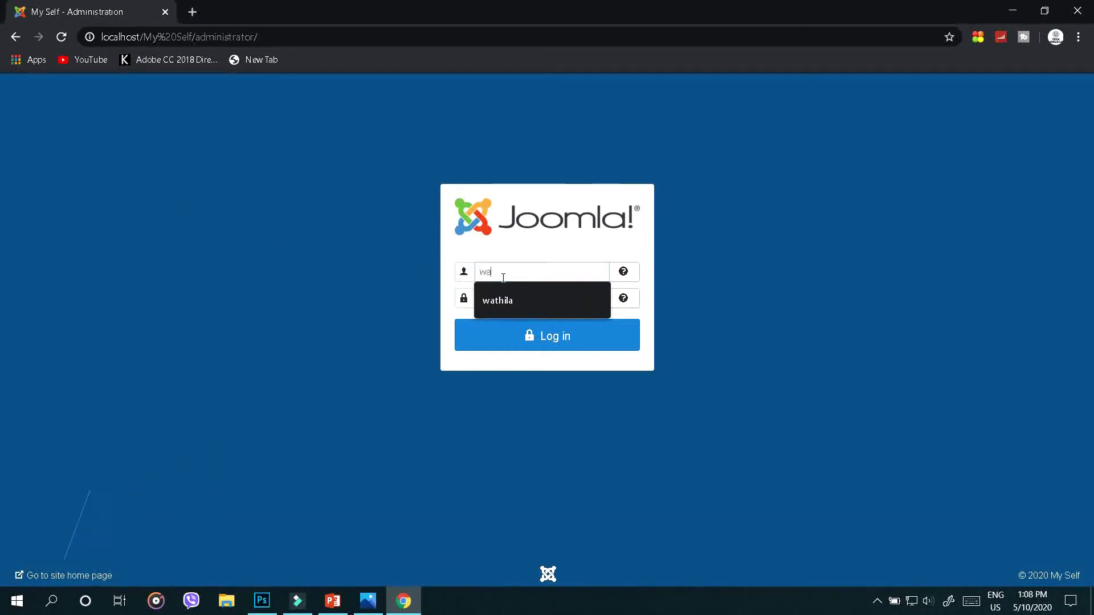
pyautogui.write('thila')
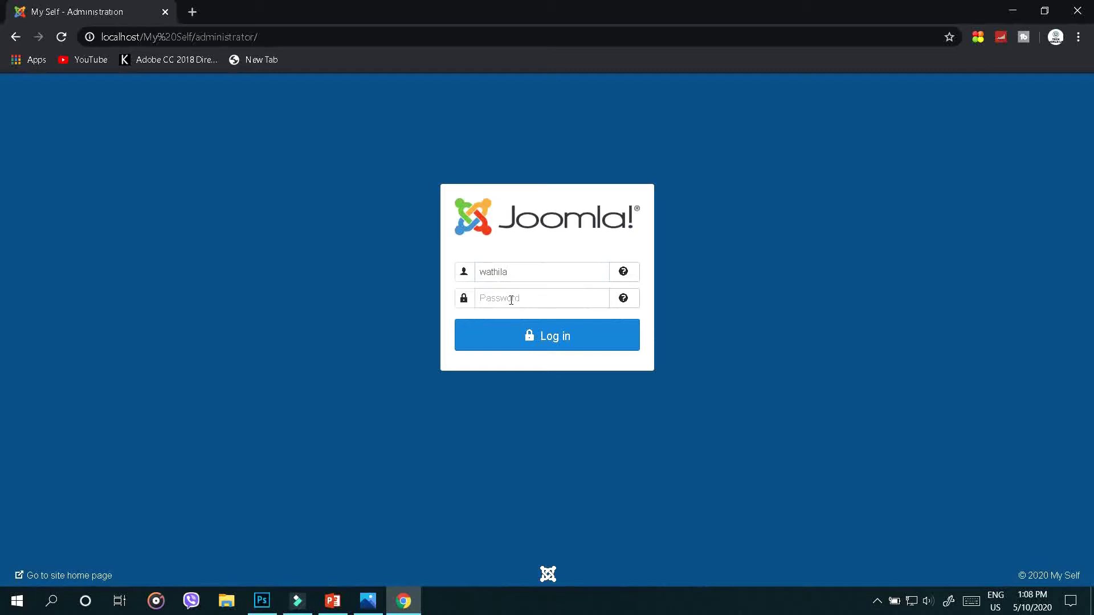
pyautogui.click(511, 300)
pyautogui.write('***')
pyautogui.click(511, 336)
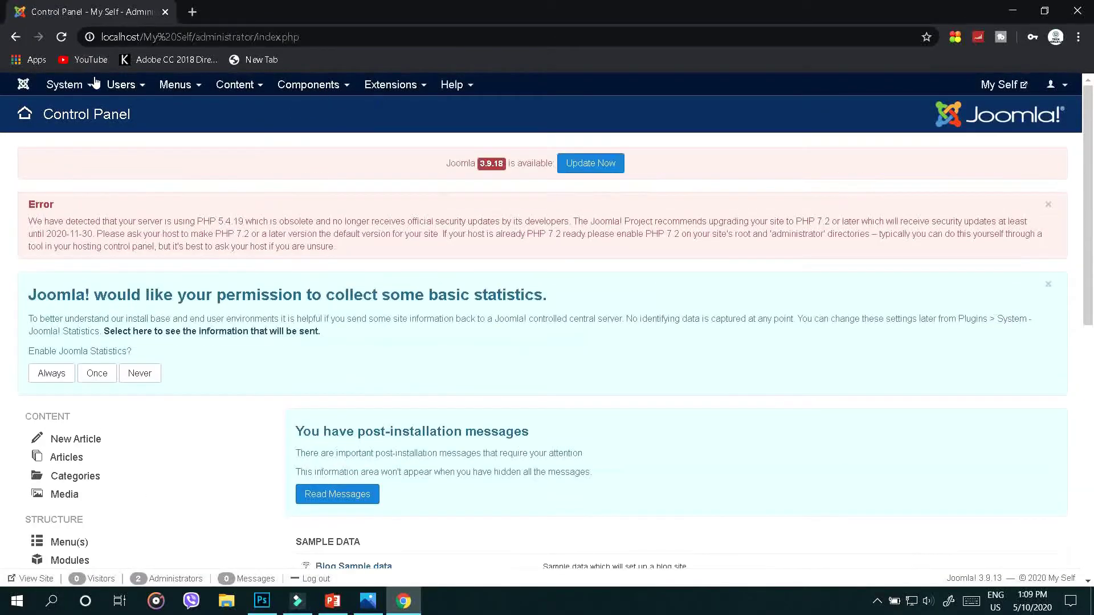
# From Content > Articles, start a new blank article
pyautogui.moveTo(111, 86)
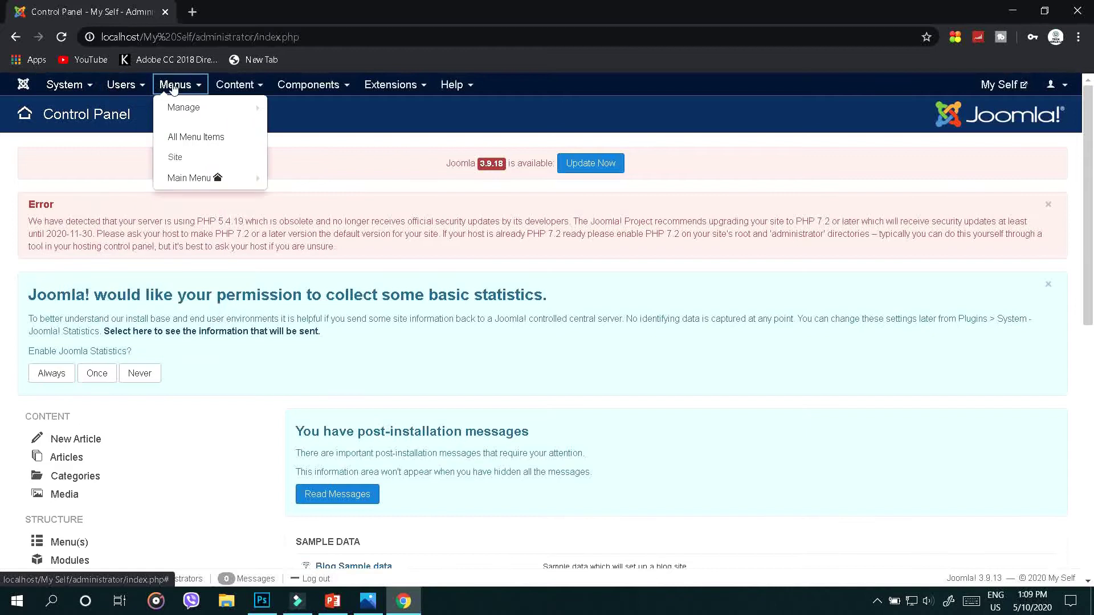
pyautogui.moveTo(181, 87)
pyautogui.moveTo(242, 88)
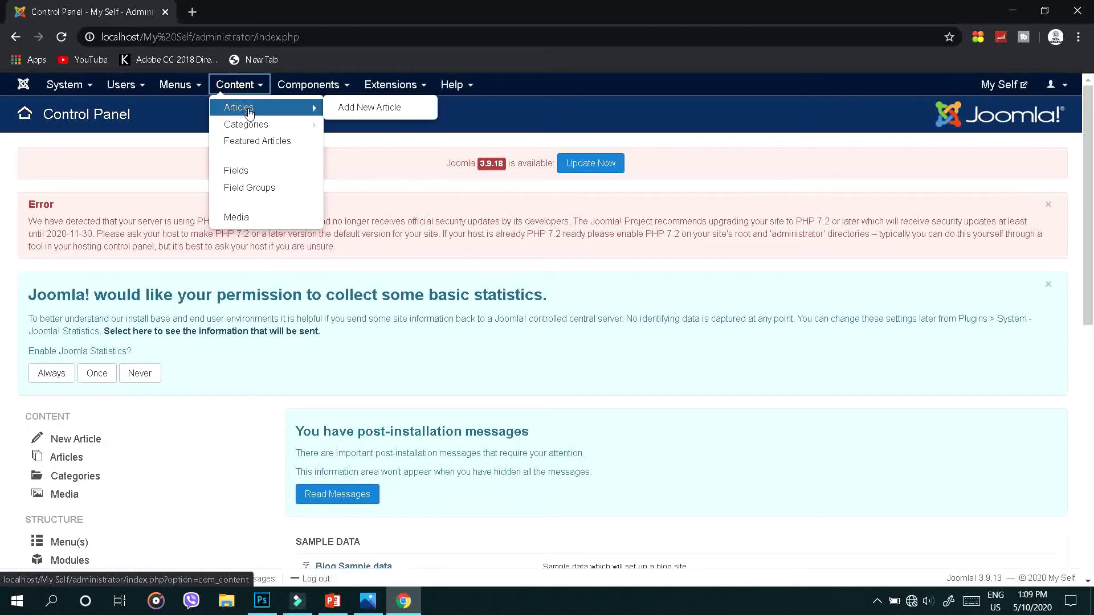
pyautogui.click(246, 108)
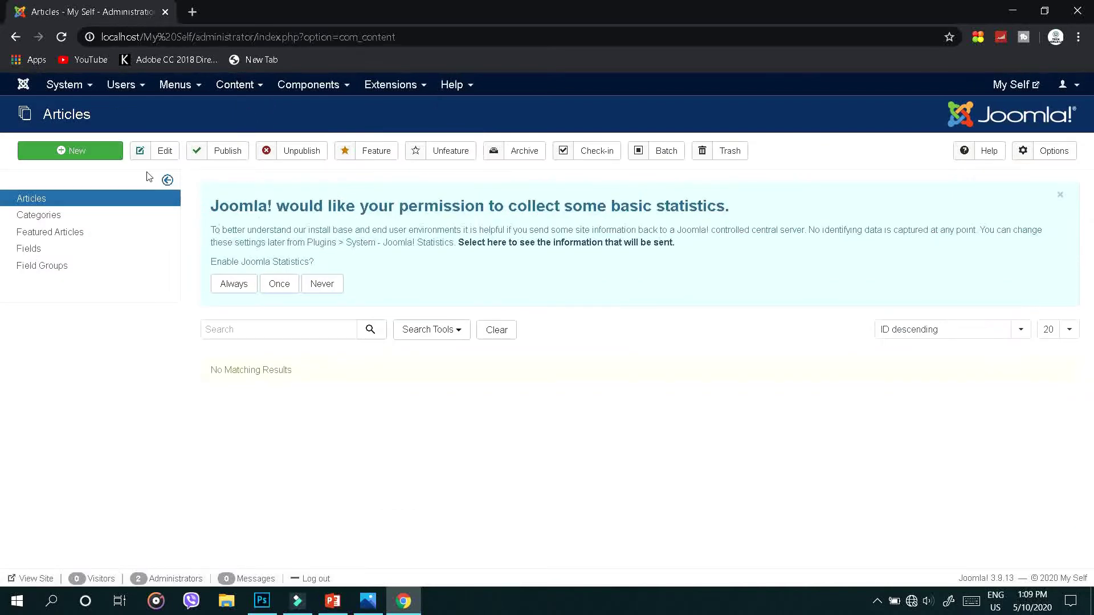
pyautogui.click(114, 158)
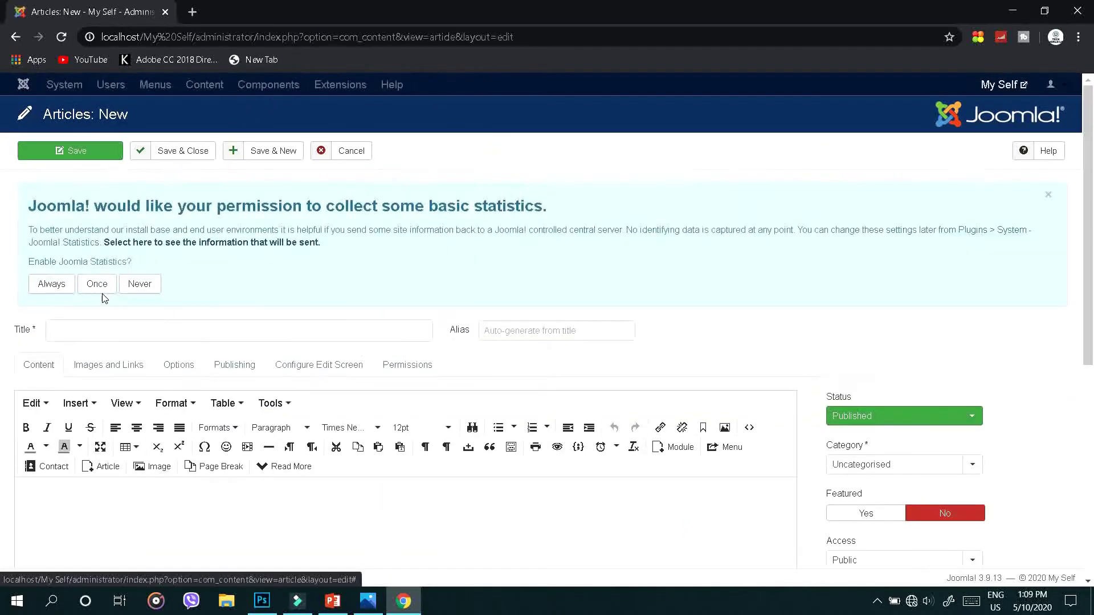
# Title the article 'My Self' and write a 'My Self' line plus a name-and-hobby introduction ('play a game')
pyautogui.click(132, 337)
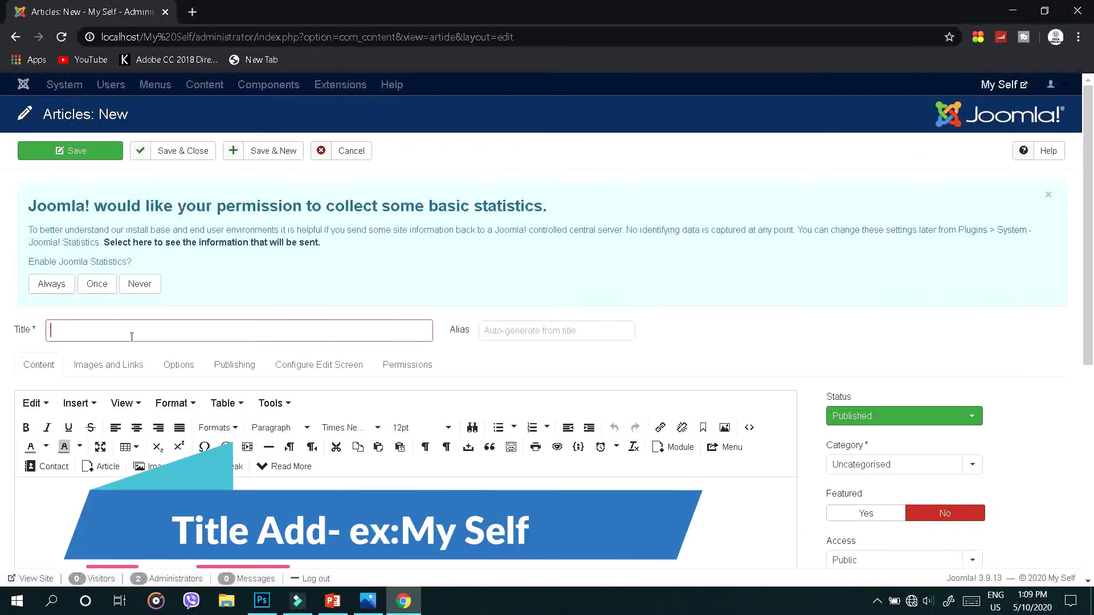
pyautogui.write('My Self')
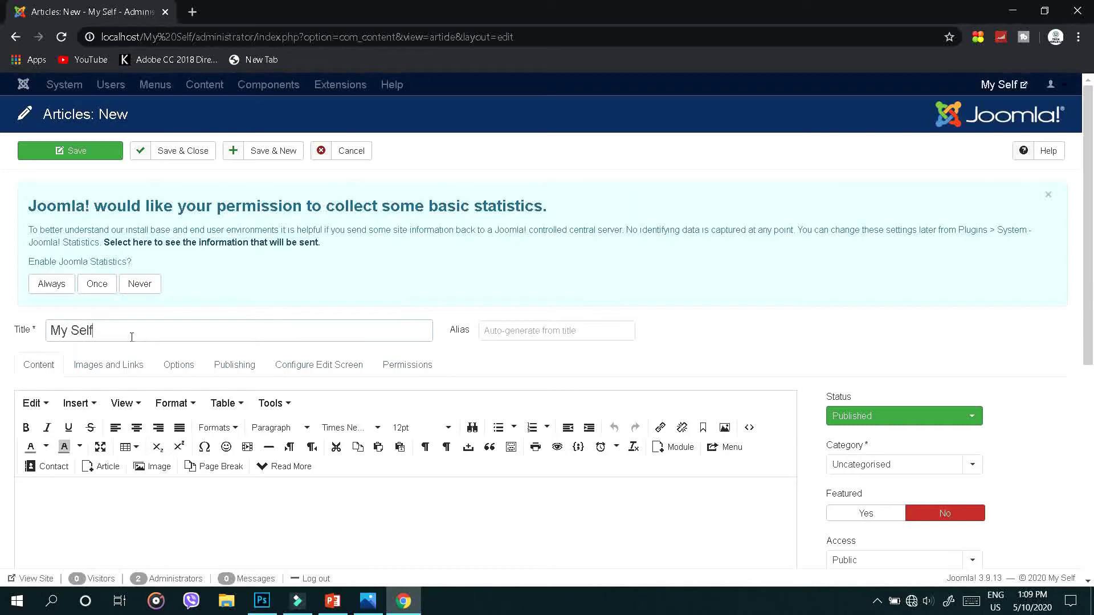
pyautogui.scroll(-5, 123, 327)
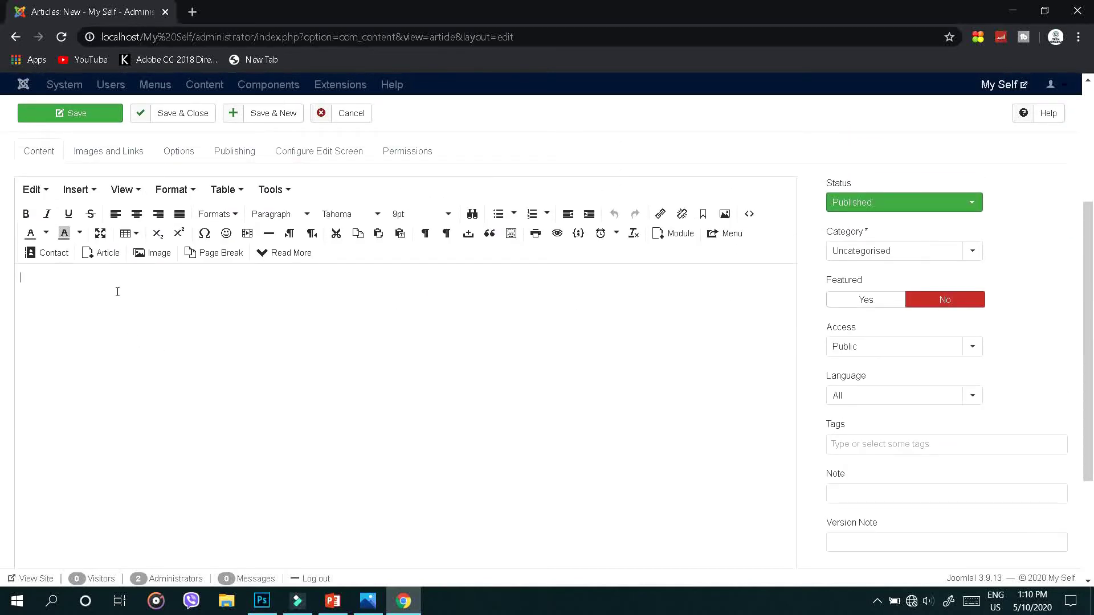
pyautogui.write('elf')
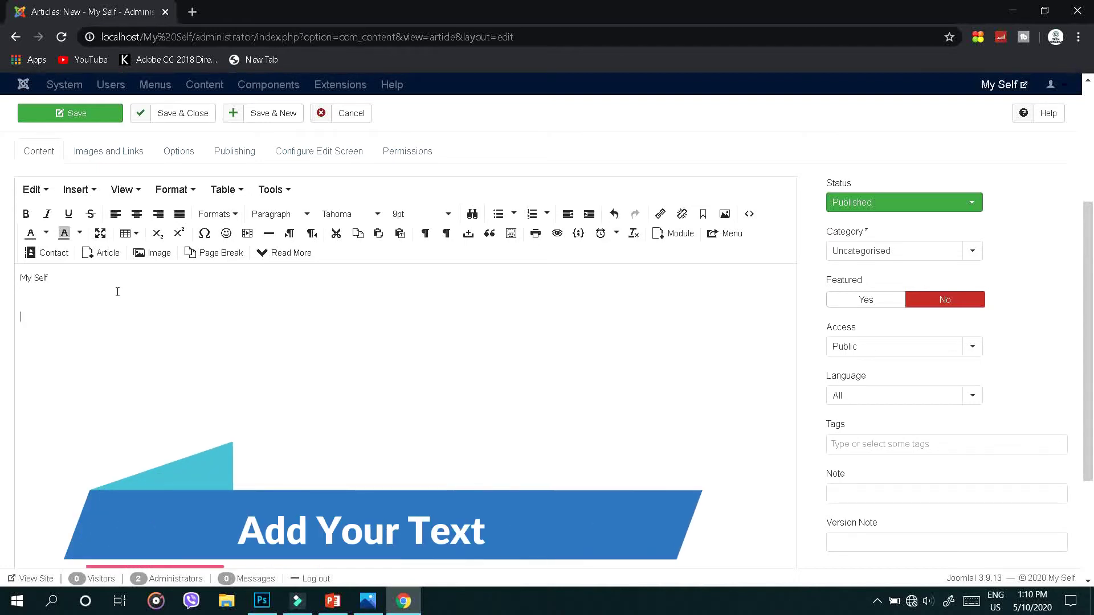
pyautogui.press('Return')
pyautogui.press('Return')
pyautogui.write('y')
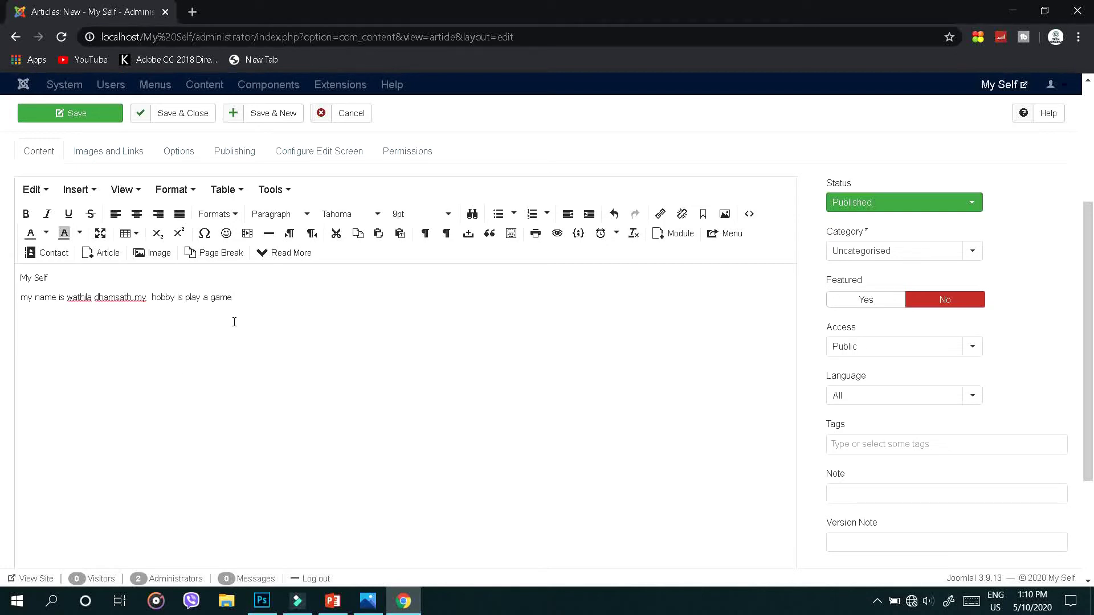
# Keep the category Uncategorised, set Featured to Yes, and save-and-close the My Self article
pyautogui.moveTo(242, 297); pyautogui.dragTo(27, 270)
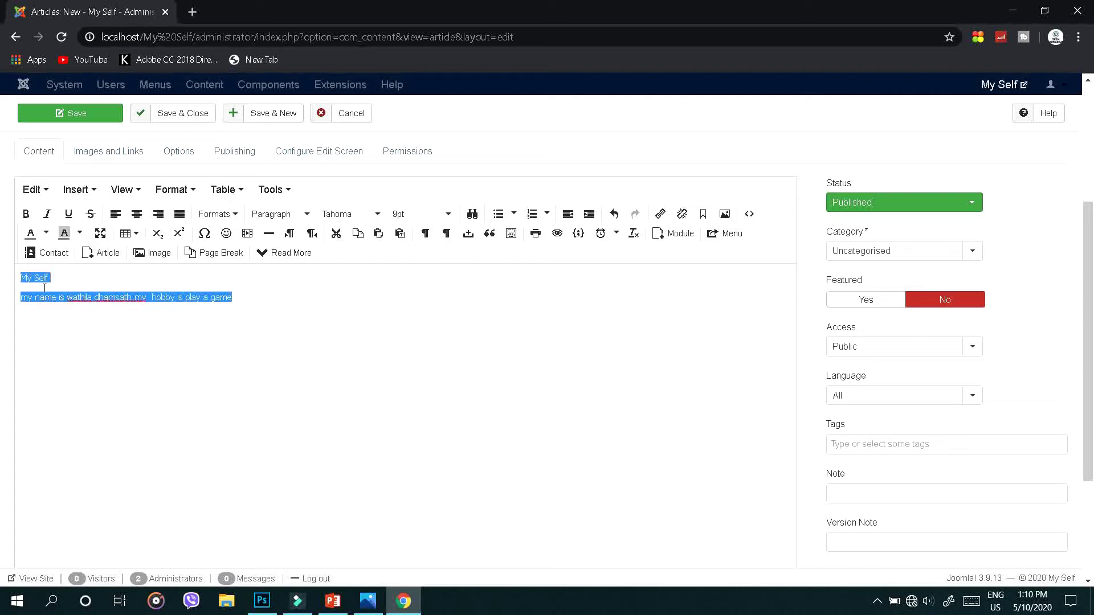
pyautogui.scroll(-4, 346, 378)
pyautogui.scroll(6, 337, 336)
pyautogui.click(971, 398)
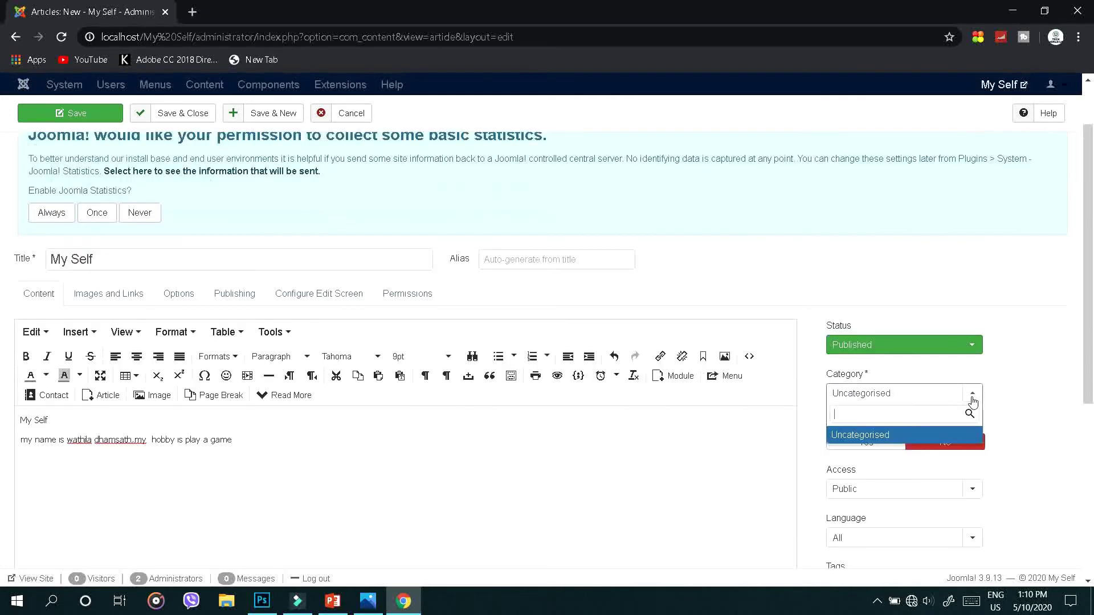
pyautogui.click(776, 450)
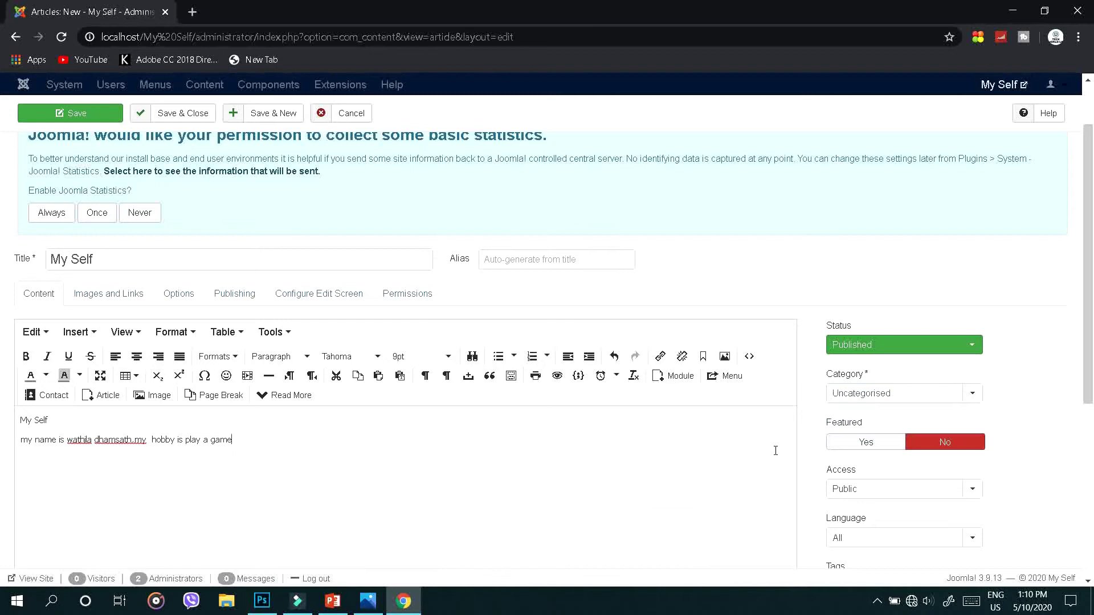
pyautogui.click(847, 444)
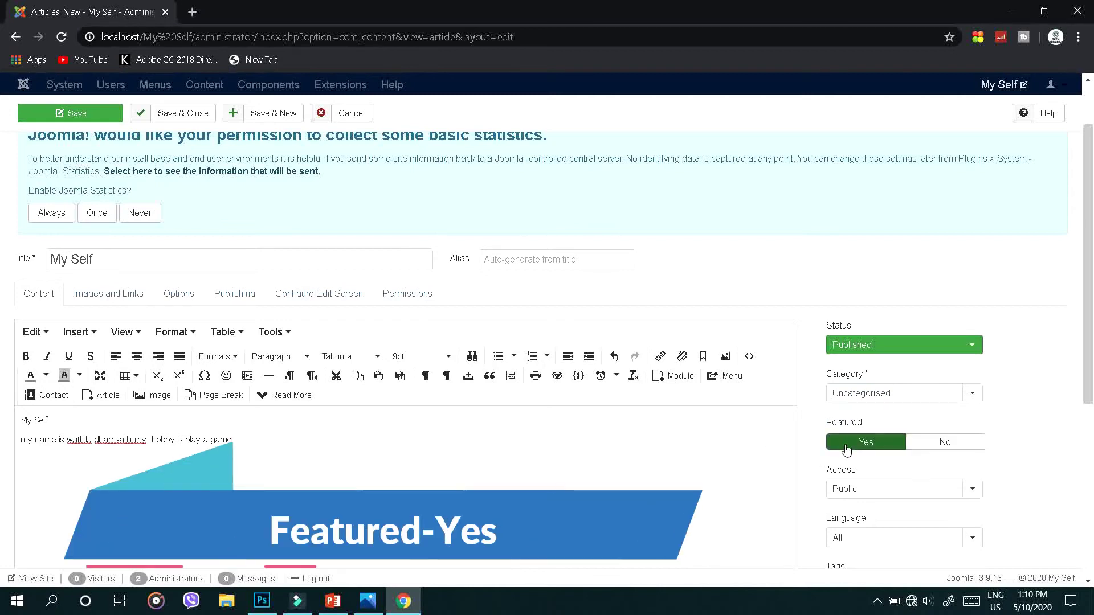
pyautogui.scroll(-1, 808, 472)
pyautogui.scroll(-2, 808, 472)
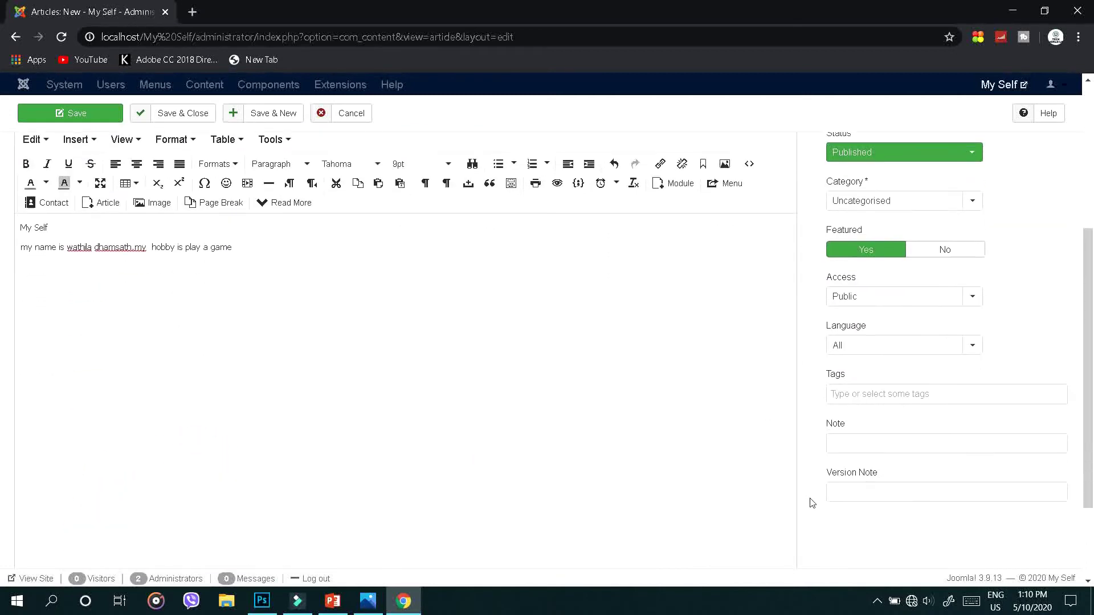
pyautogui.scroll(5, 809, 501)
pyautogui.click(205, 154)
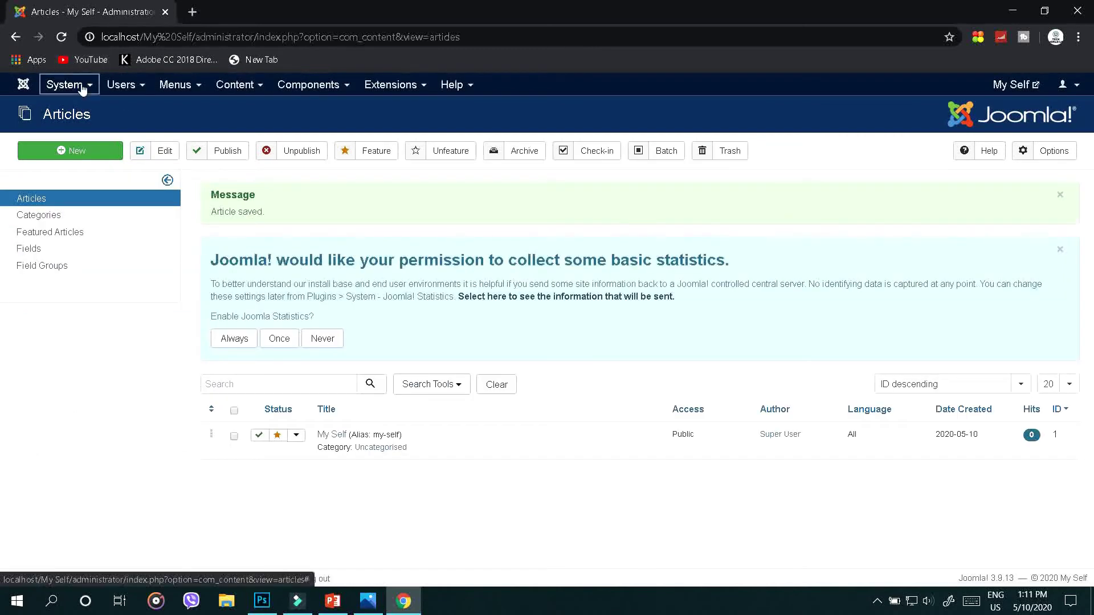
# From the Control Panel, open Content > Categories
pyautogui.click(91, 112)
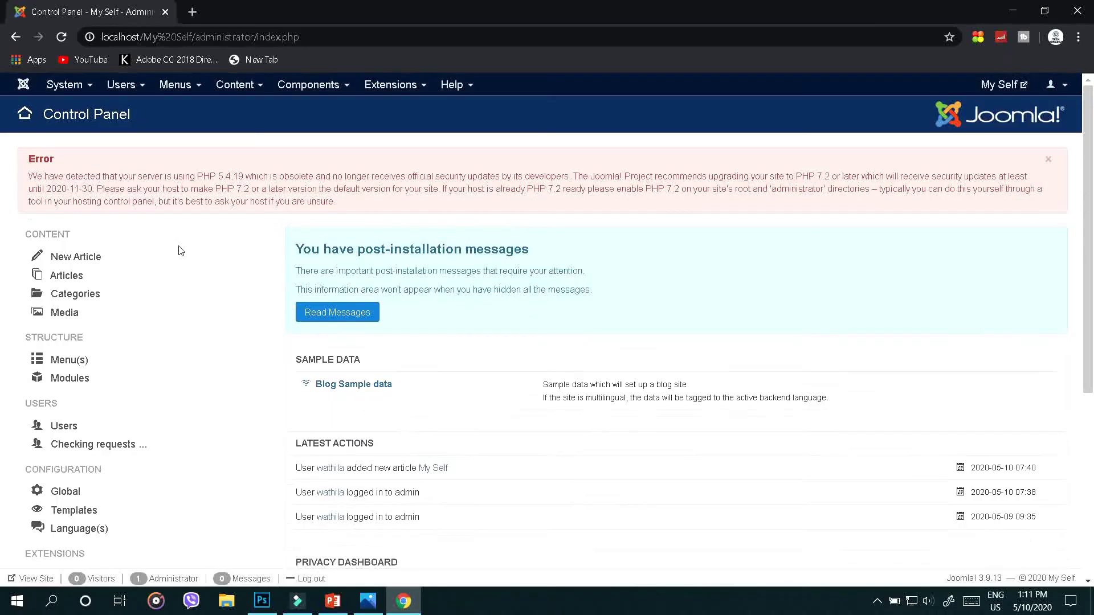
pyautogui.click(235, 84)
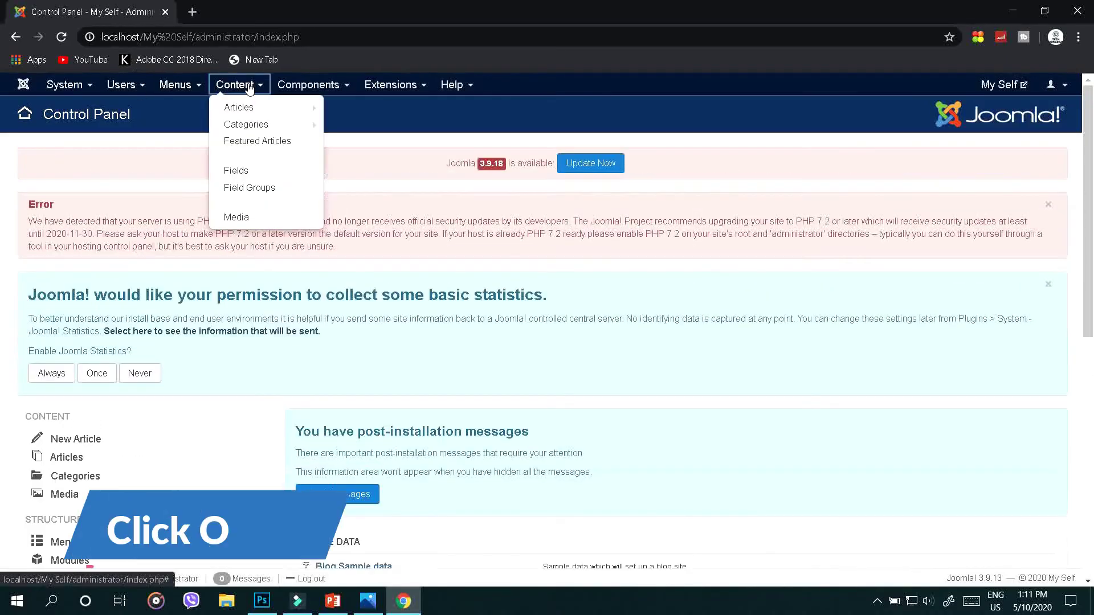
pyautogui.click(258, 135)
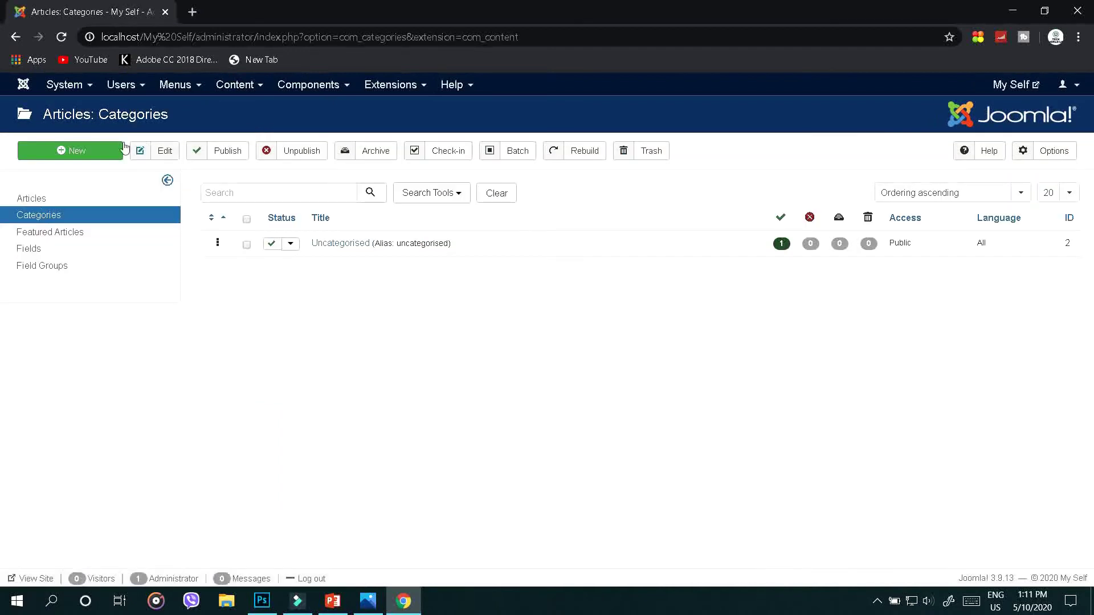
# Create a category titled 'My Self' with no parent and save-and-close it
pyautogui.click(96, 153)
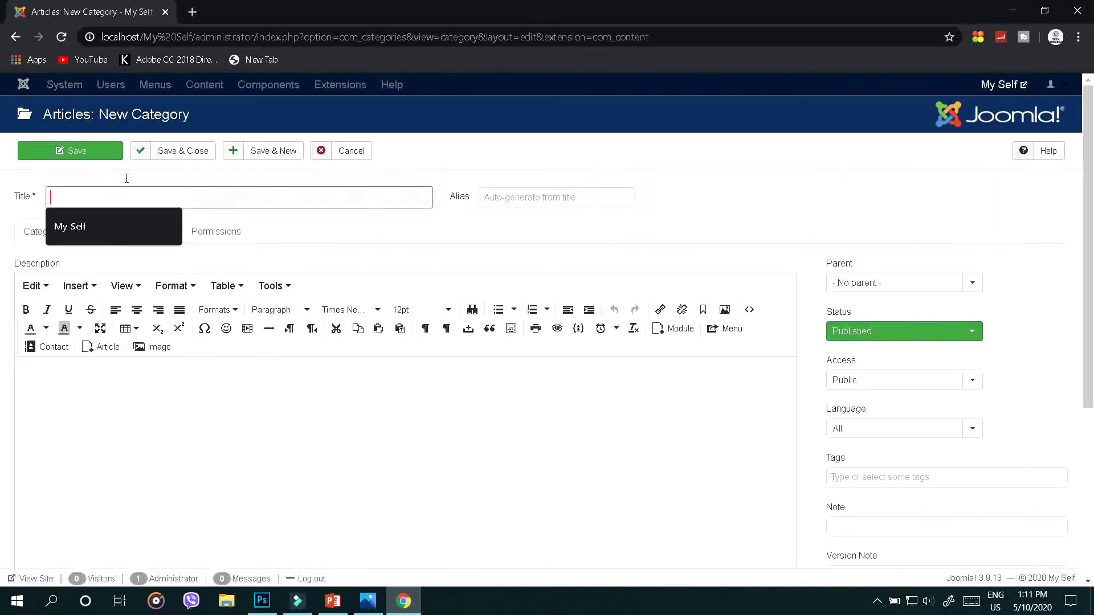
pyautogui.click(114, 228)
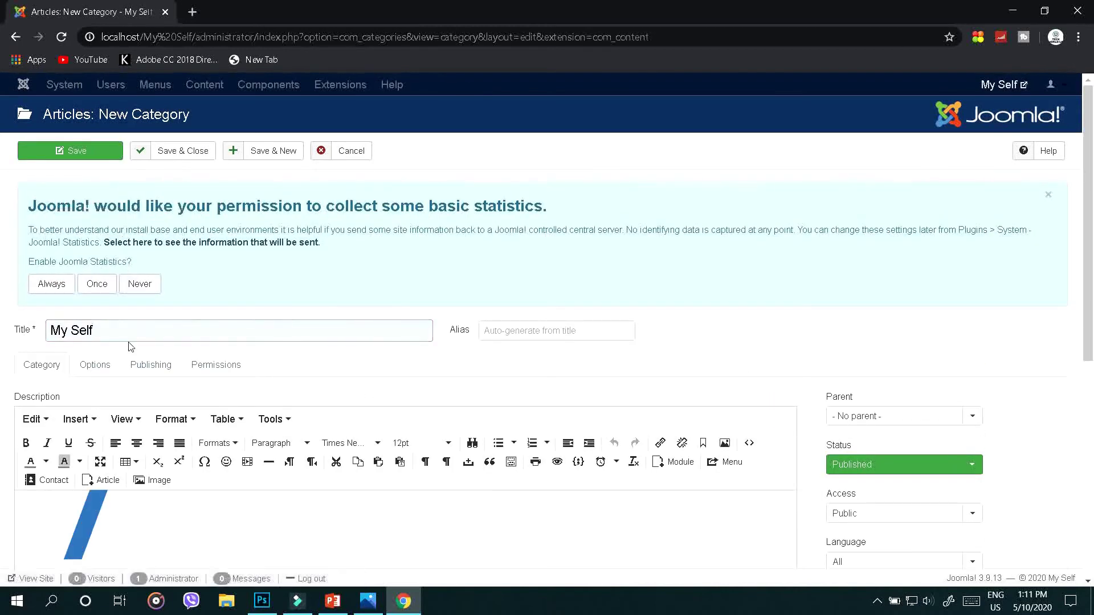
pyautogui.scroll(-1, 133, 342)
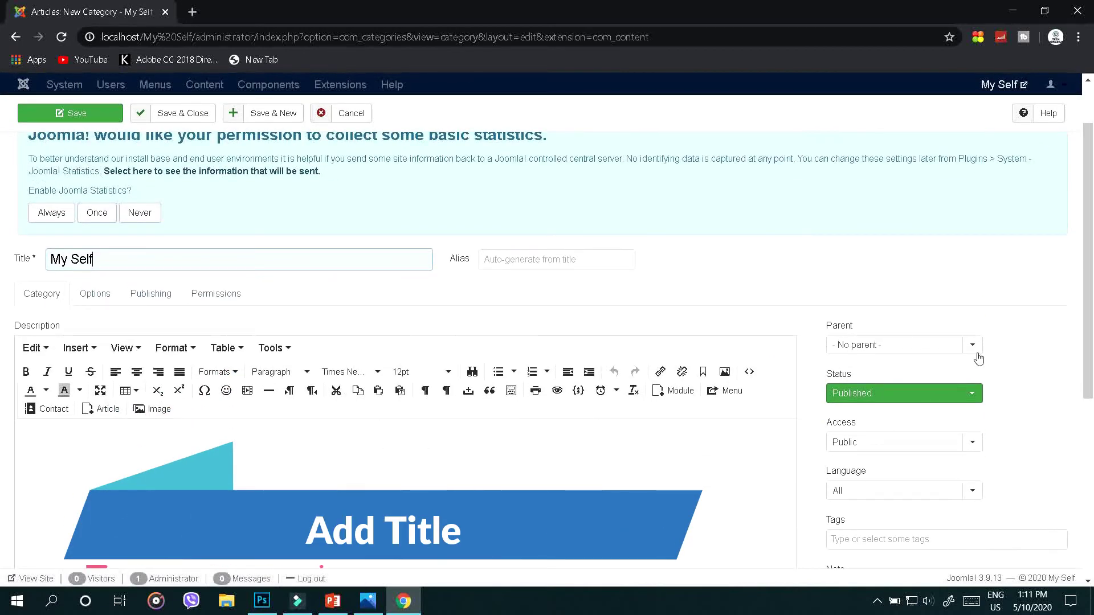
pyautogui.click(973, 347)
pyautogui.click(732, 449)
pyautogui.scroll(-2, 733, 449)
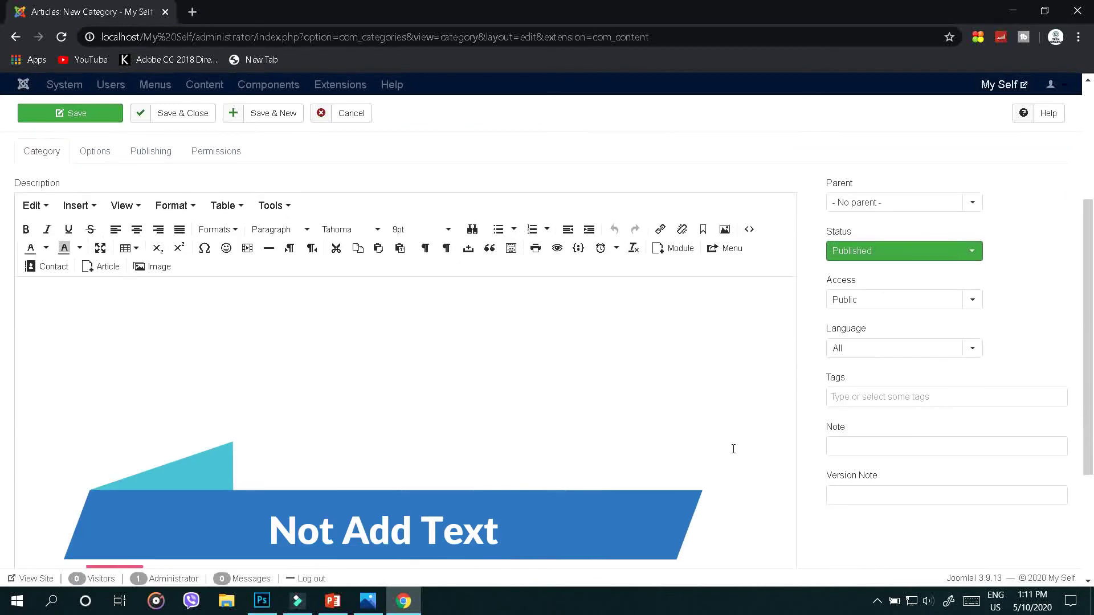
pyautogui.scroll(3, 733, 449)
pyautogui.click(155, 157)
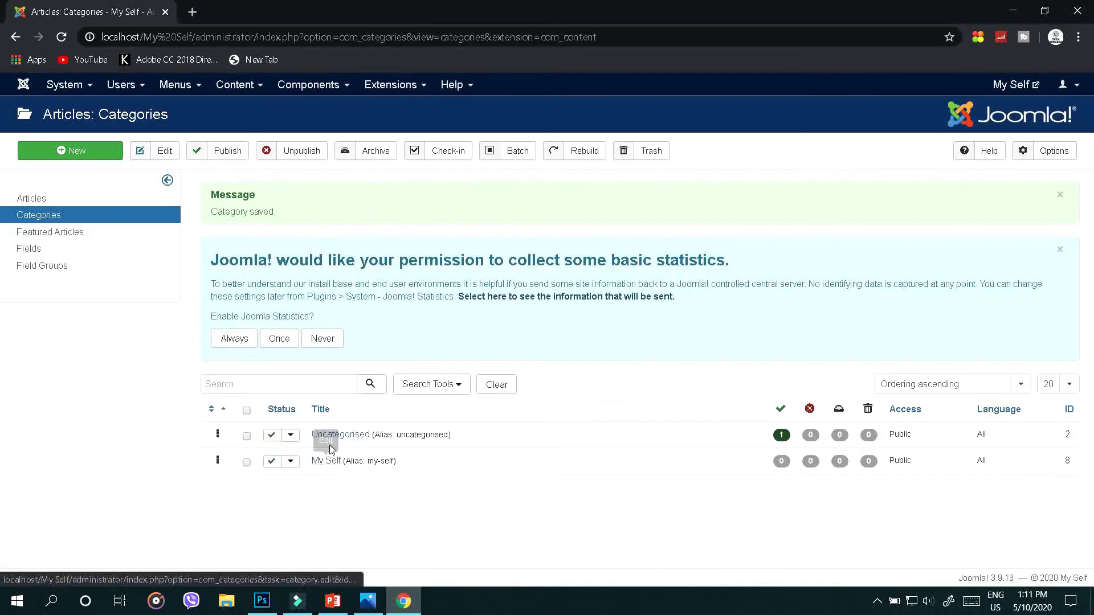
# Via Control Panel and Content > Articles, open the My Self article in the editor
pyautogui.click(89, 85)
pyautogui.click(93, 110)
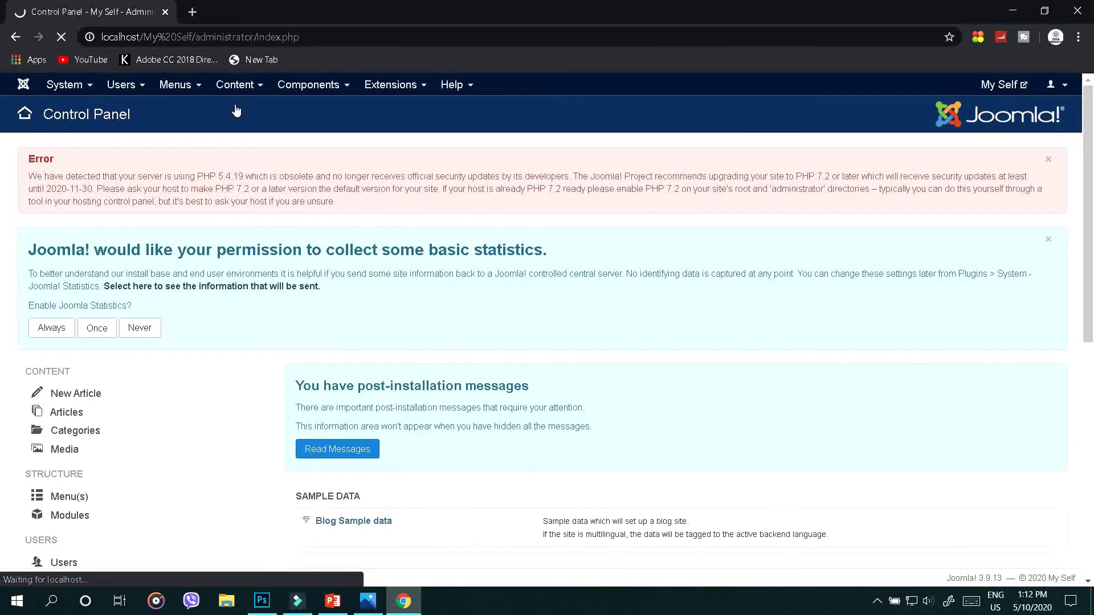
pyautogui.click(234, 84)
pyautogui.click(237, 110)
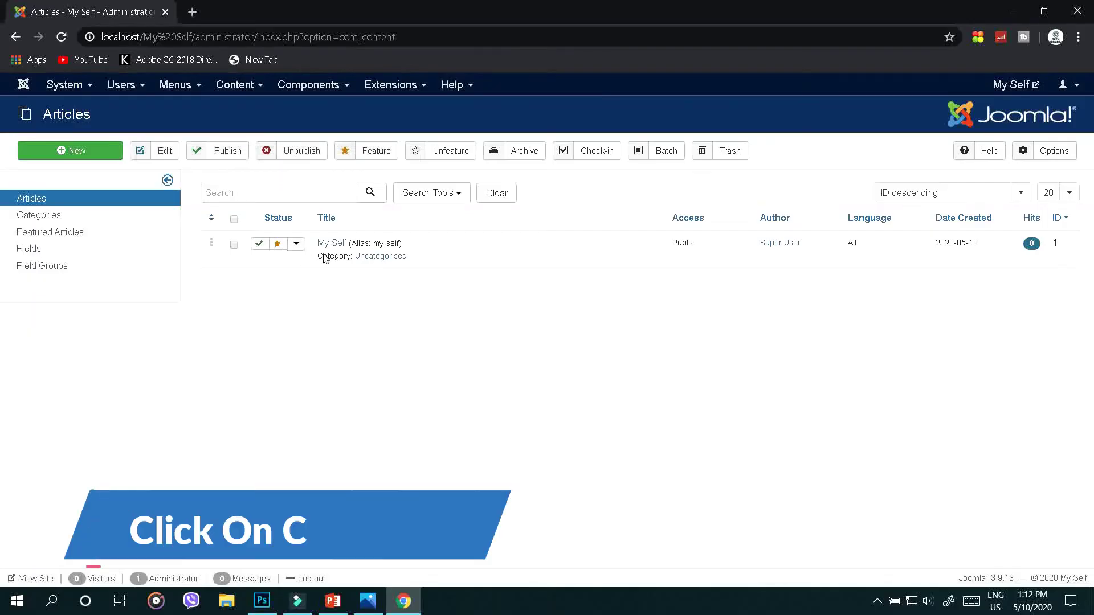
pyautogui.click(340, 246)
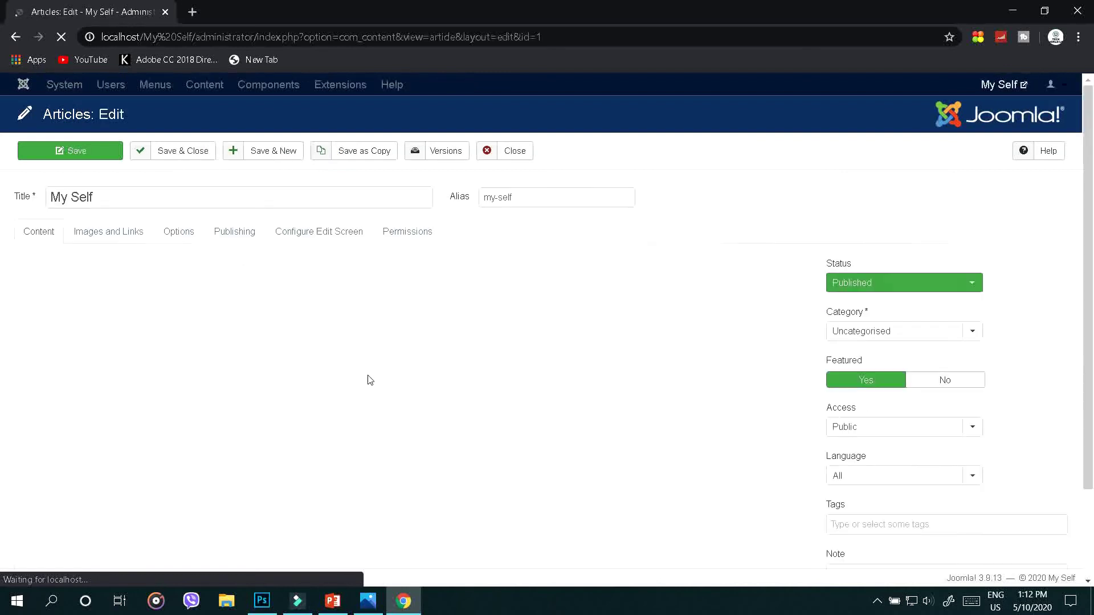
# Change the article's category from Uncategorised to My Self and save-and-close it
pyautogui.moveTo(283, 376); pyautogui.dragTo(37, 493)
pyautogui.scroll(-1, 20, 491)
pyautogui.click(364, 523)
pyautogui.scroll(-1, 310, 490)
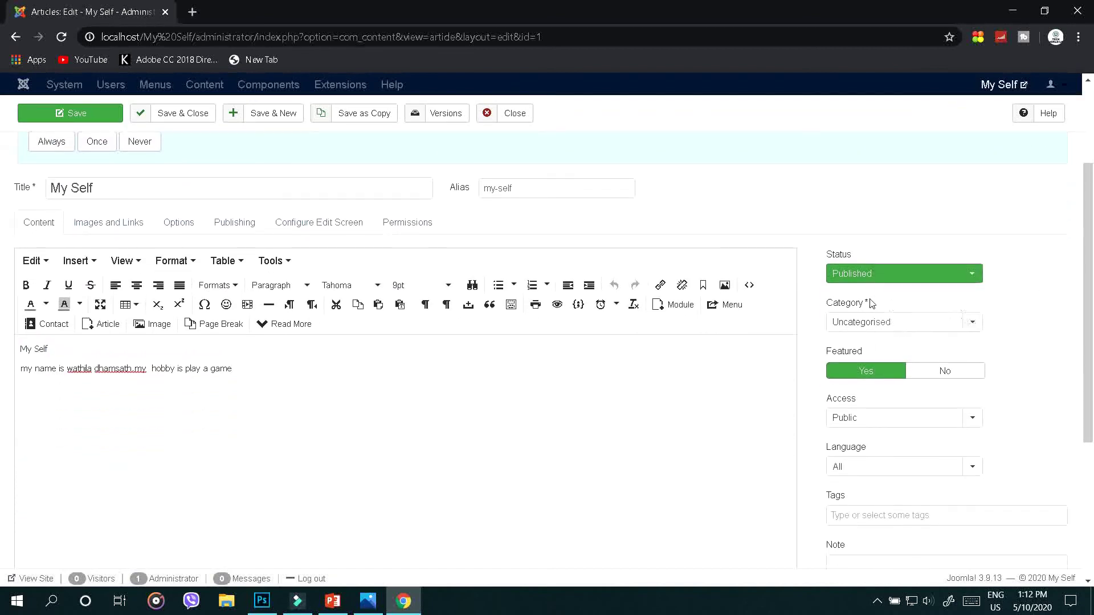
pyautogui.moveTo(828, 308)
pyautogui.moveTo(843, 308); pyautogui.dragTo(900, 316)
pyautogui.click(967, 322)
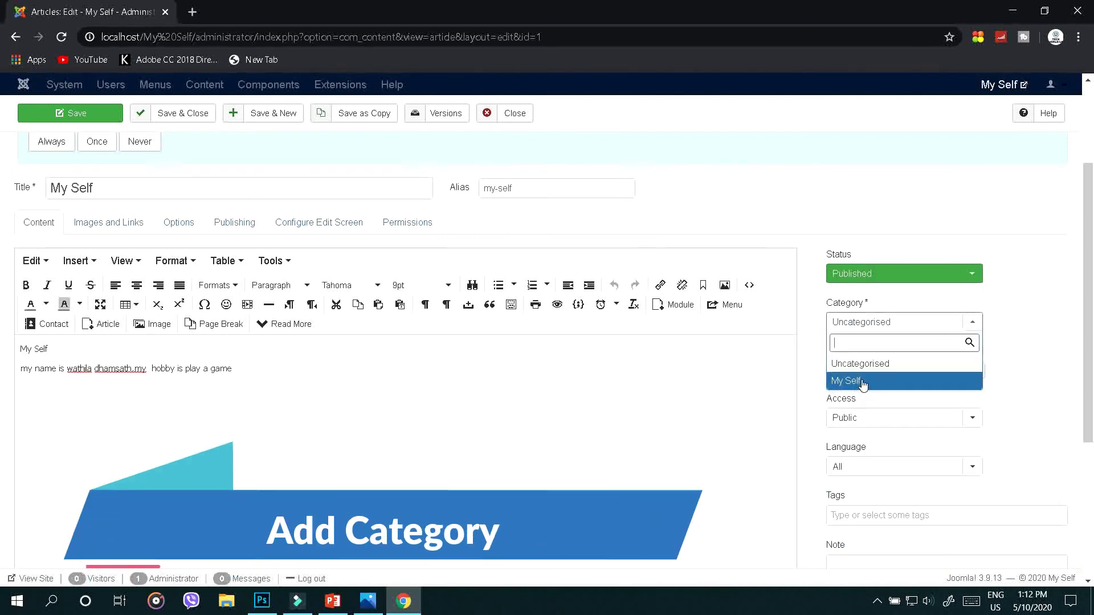
pyautogui.click(881, 387)
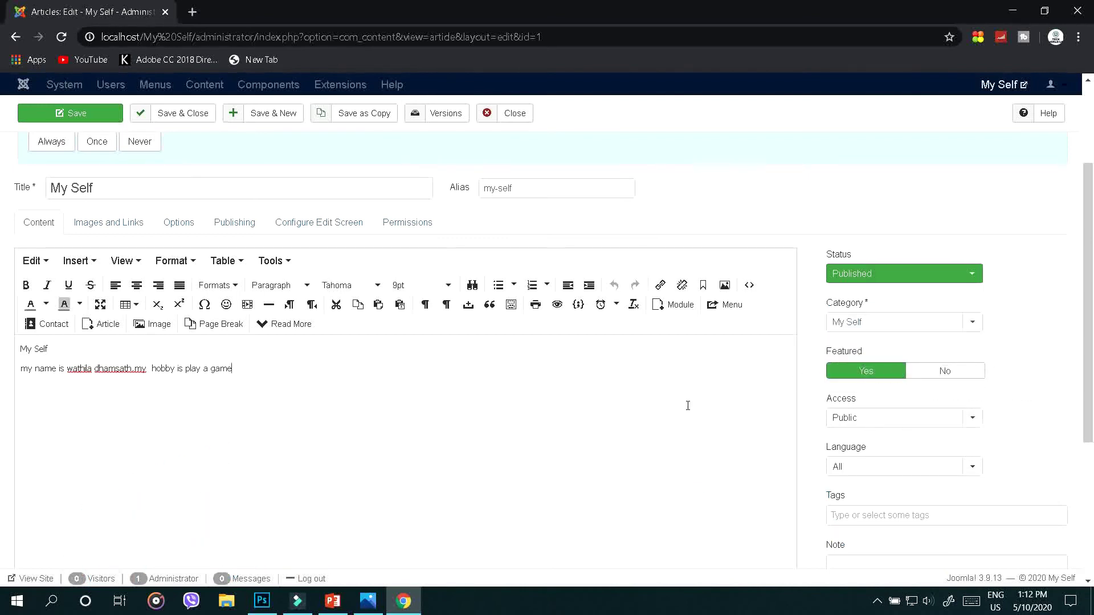
pyautogui.click(190, 113)
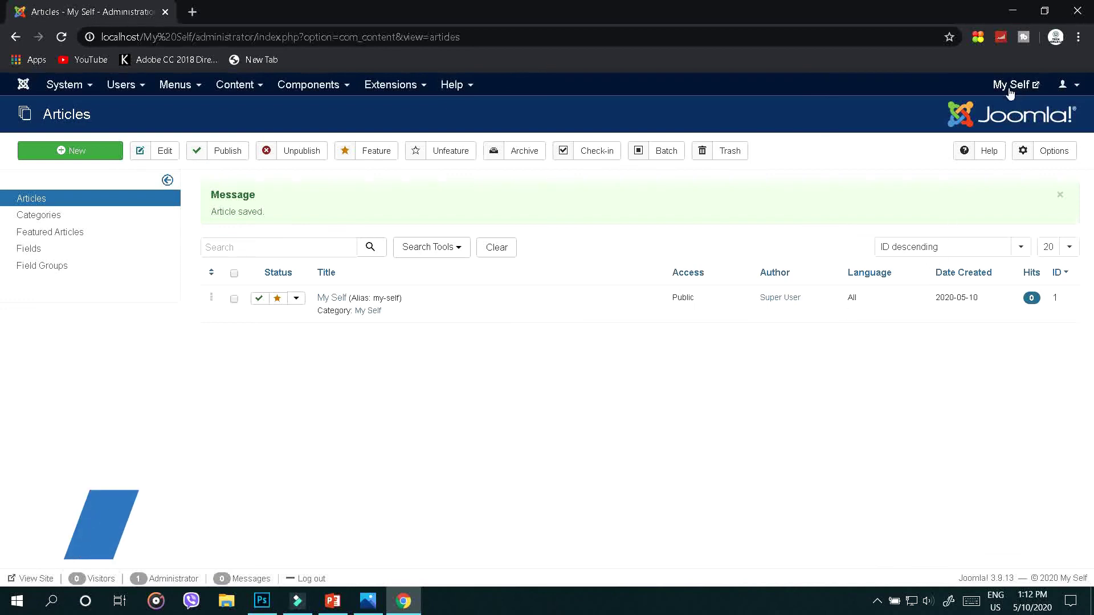
# Open the My Self site's front end in a new tab and reload its home page
pyautogui.click(1028, 91)
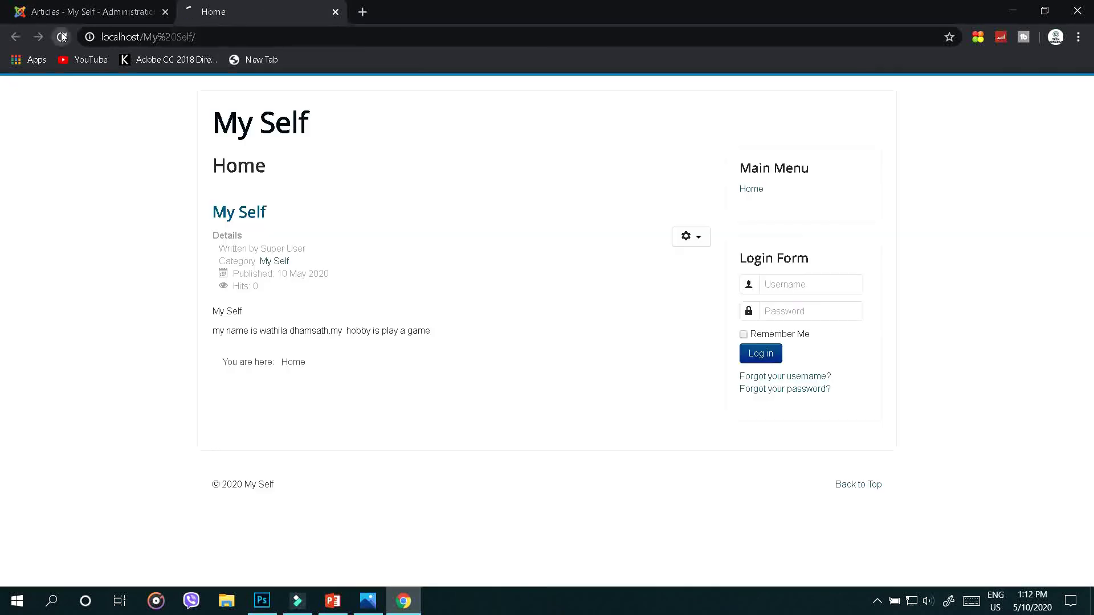
pyautogui.click(62, 37)
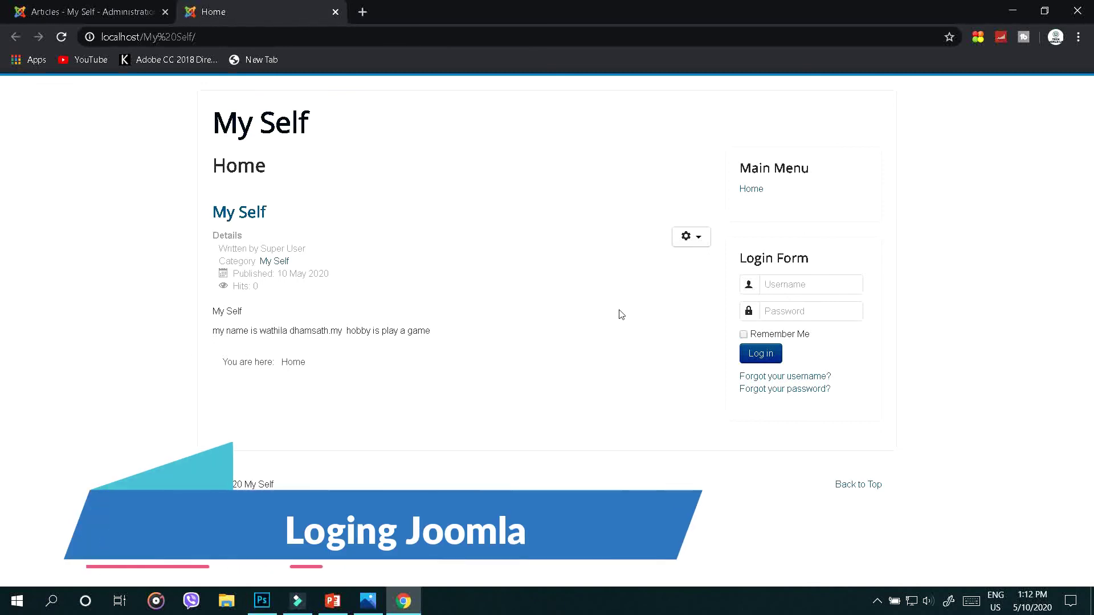
# Log in through the front-end Login Form with the saved username, the account password and Remember Me ticked
pyautogui.click(775, 284)
pyautogui.click(800, 315)
pyautogui.click(792, 315)
pyautogui.write('12345')
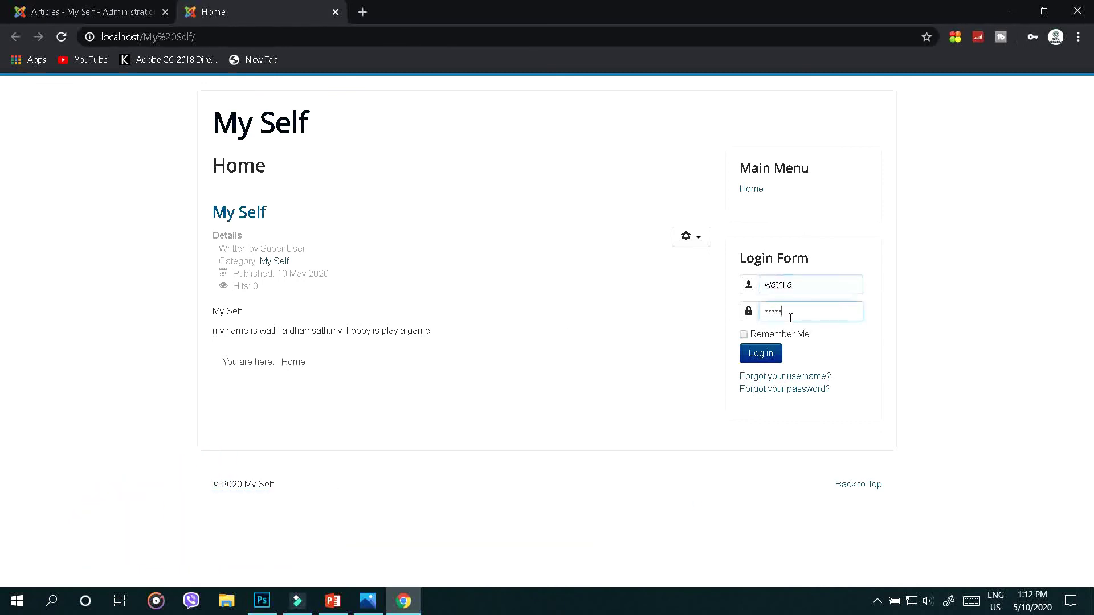
pyautogui.click(746, 336)
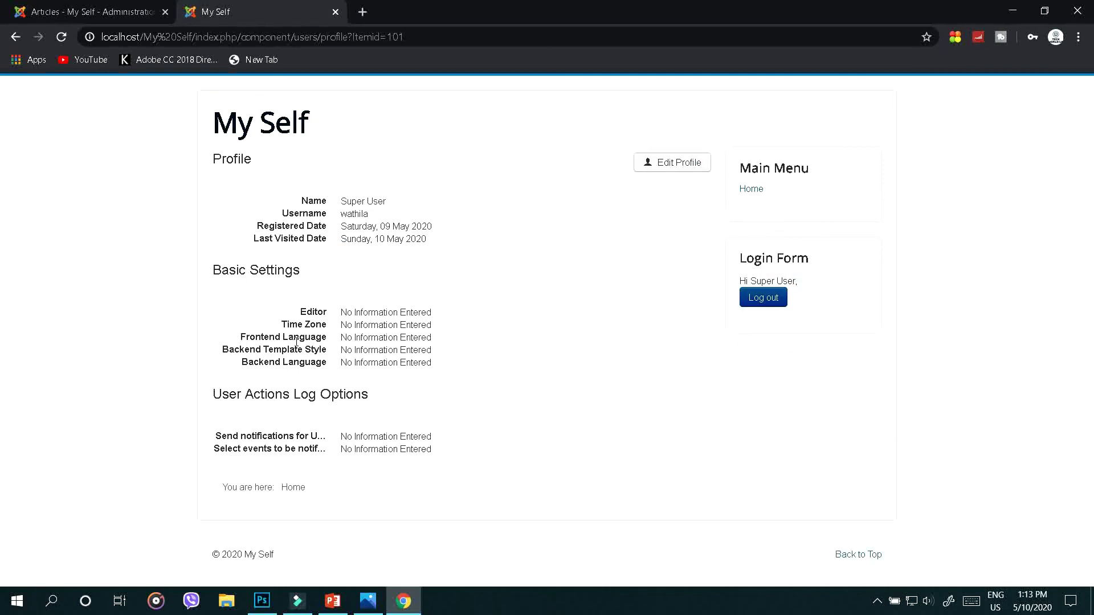